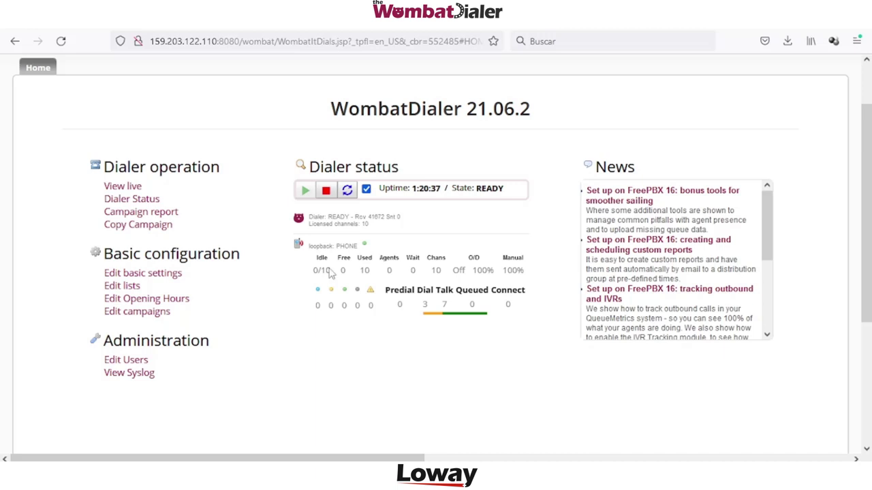
- Open Basic Settings and edit the localhost Asterisk server (127.0.0.1, AMI port 5038, login wombat)
{"action": "left_click", "coordinate": [118, 275]}
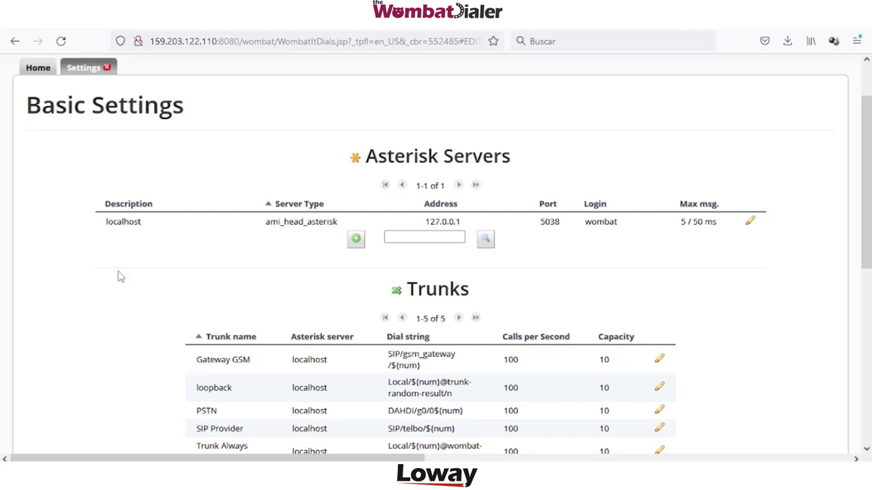
{"action": "left_click_drag", "start_coordinate": [367, 161], "coordinate": [515, 164]}
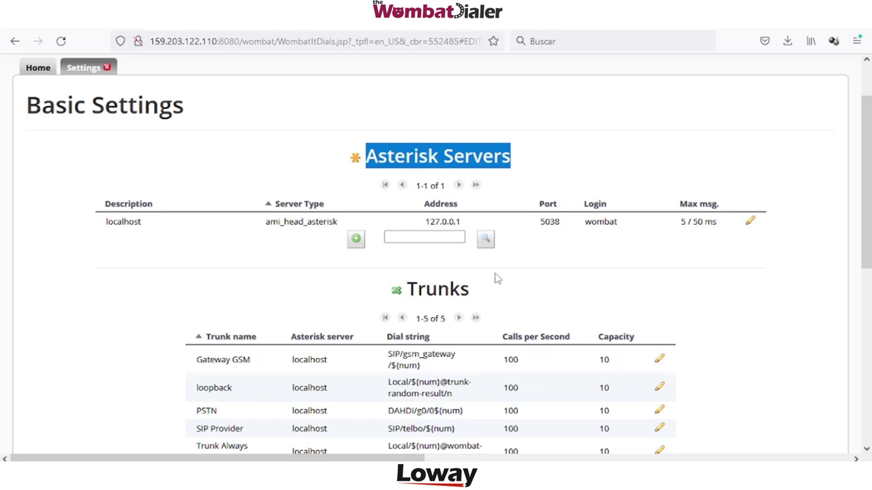
{"action": "scroll", "coordinate": [493, 279], "scroll_direction": "down", "scroll_amount": 3}
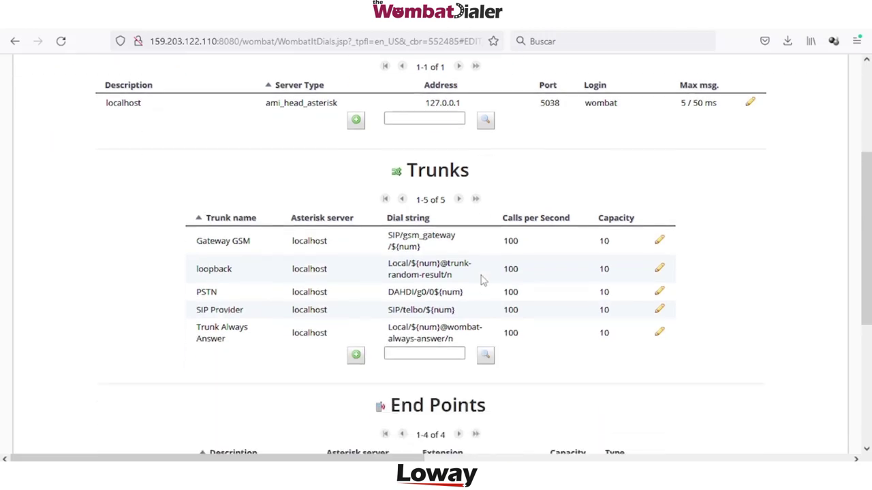
{"action": "scroll", "coordinate": [484, 277], "scroll_direction": "up", "scroll_amount": 3}
{"action": "scroll", "coordinate": [483, 277], "scroll_direction": "up", "scroll_amount": 1}
{"action": "left_click", "coordinate": [529, 264]}
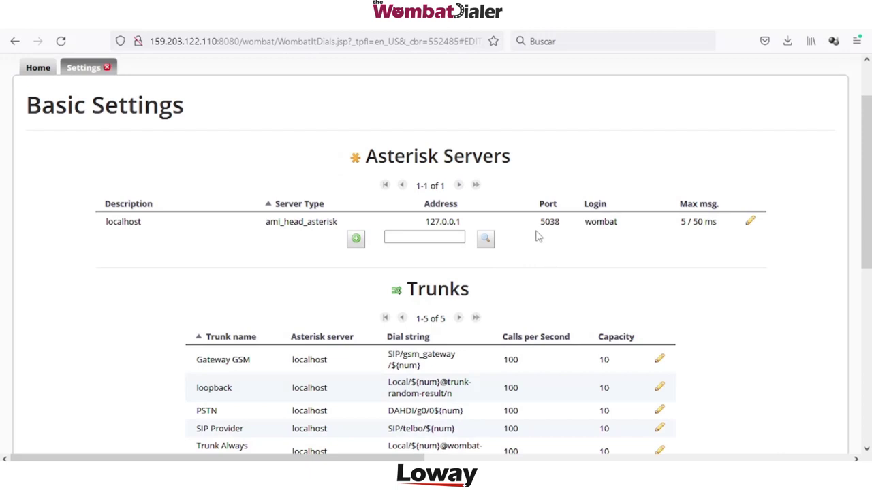
{"action": "left_click", "coordinate": [750, 223]}
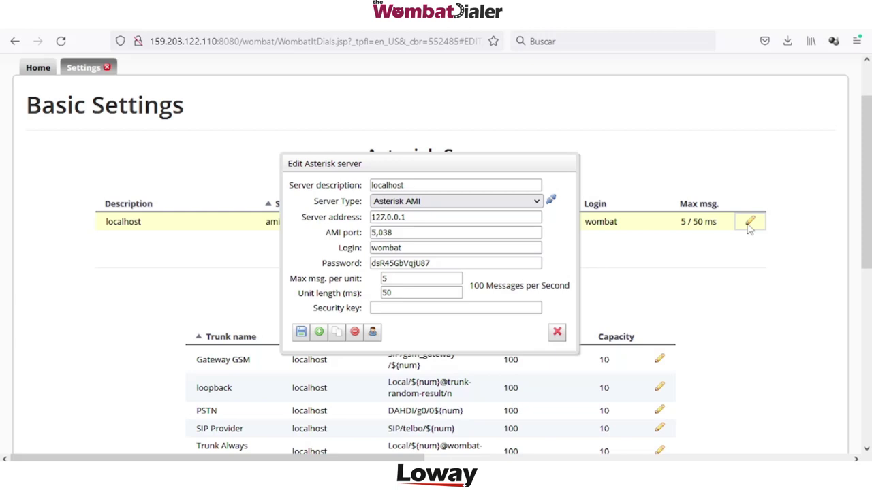
- Review the localhost server's address, AMI port, login and password values
{"action": "left_click_drag", "start_coordinate": [415, 217], "coordinate": [343, 215]}
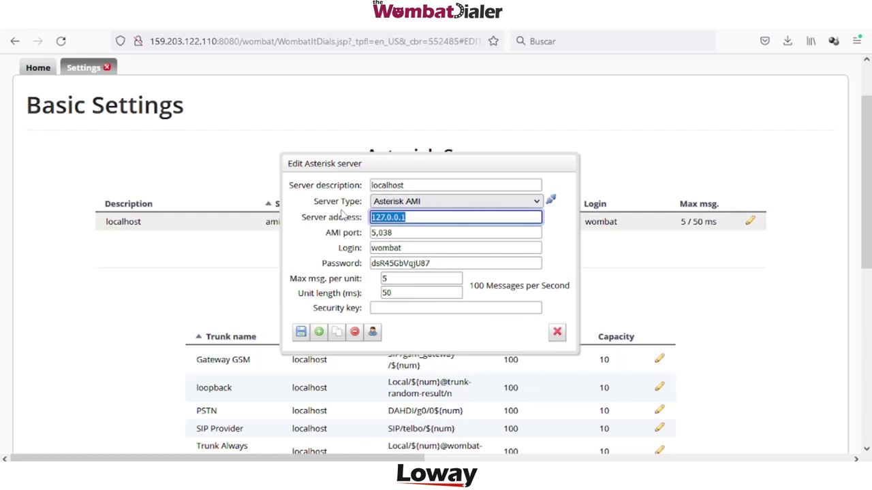
{"action": "left_click_drag", "start_coordinate": [395, 233], "coordinate": [354, 233]}
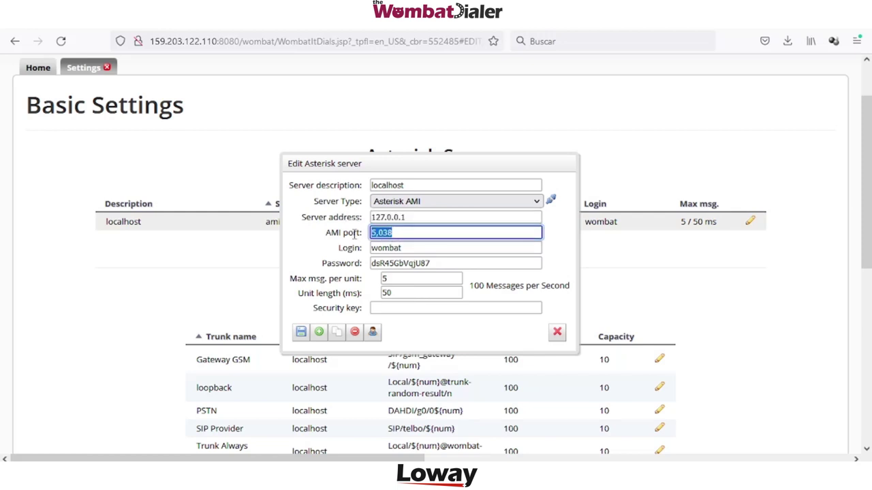
{"action": "left_click_drag", "start_coordinate": [406, 249], "coordinate": [368, 248]}
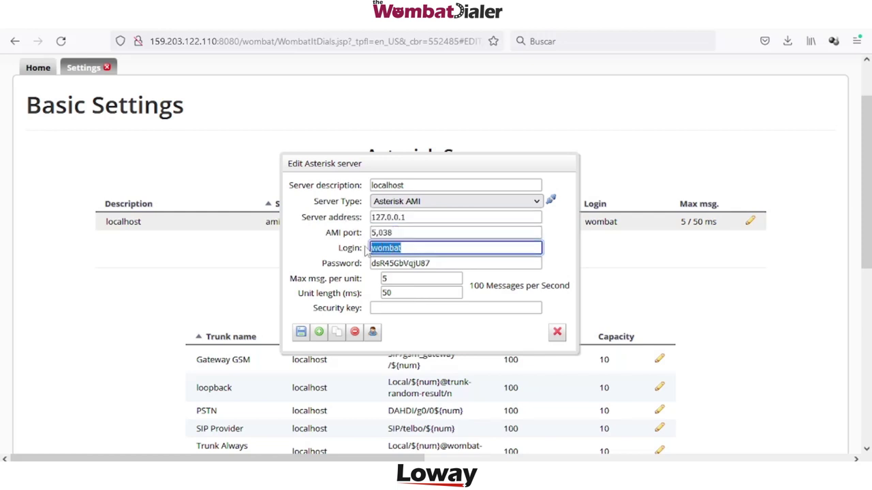
{"action": "left_click_drag", "start_coordinate": [444, 262], "coordinate": [363, 263]}
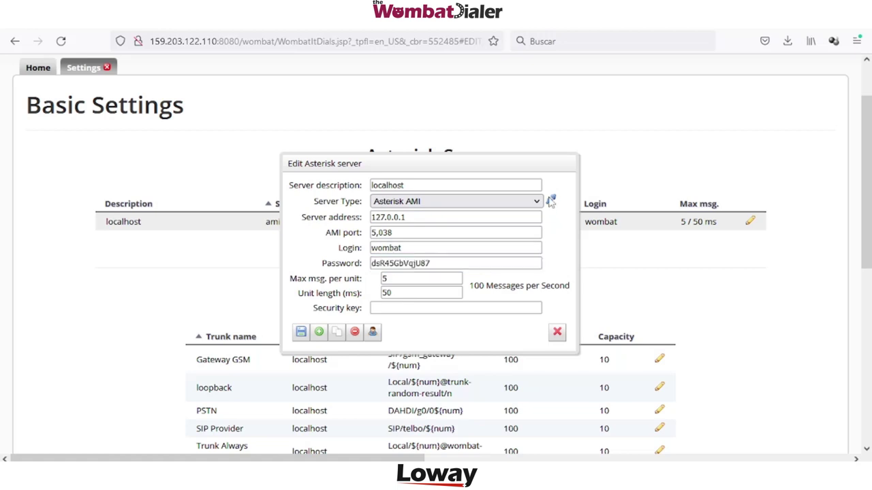
- Run the connection test on localhost successfully and save the server settings
{"action": "left_click", "coordinate": [549, 201]}
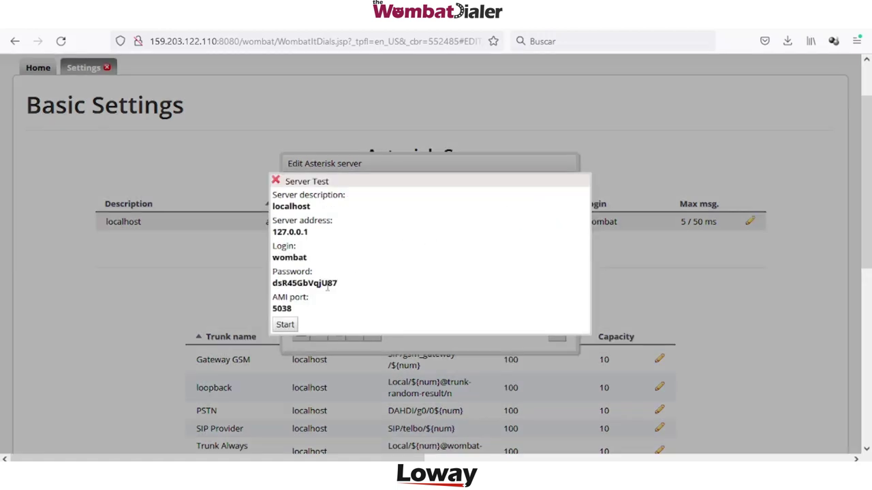
{"action": "left_click", "coordinate": [285, 324]}
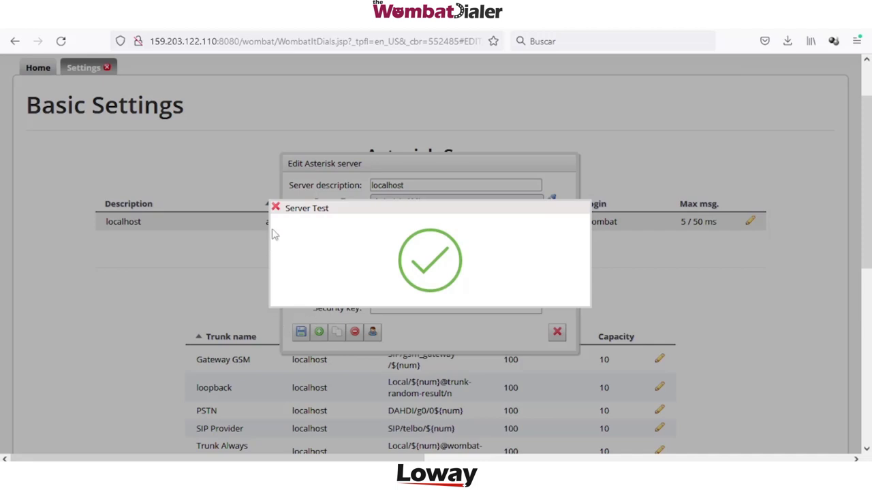
{"action": "left_click", "coordinate": [275, 207]}
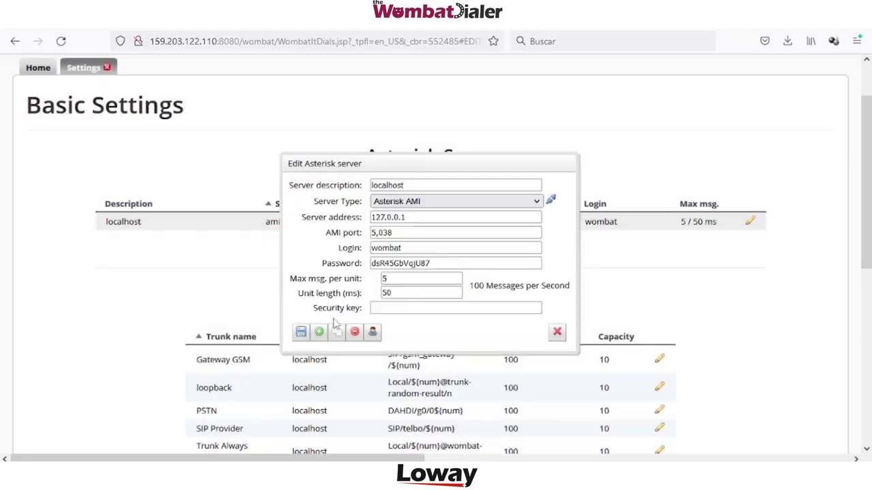
{"action": "left_click", "coordinate": [301, 332]}
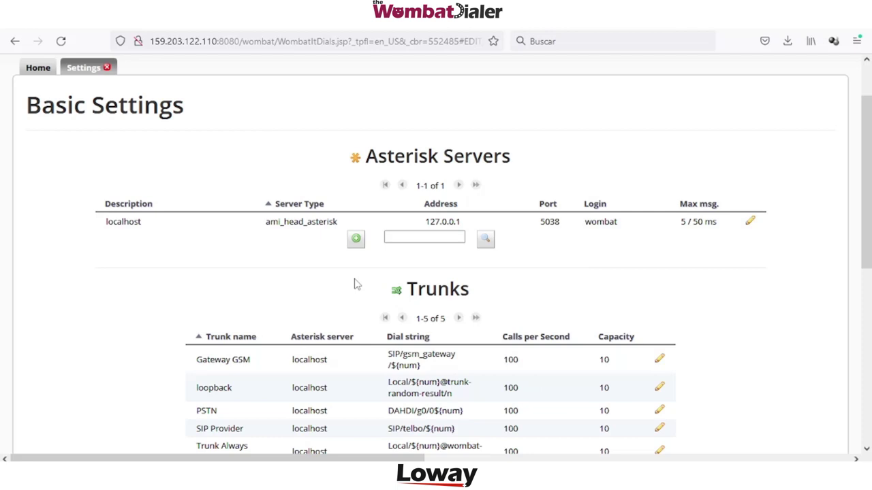
{"action": "scroll", "coordinate": [259, 299], "scroll_direction": "up", "scroll_amount": 1}
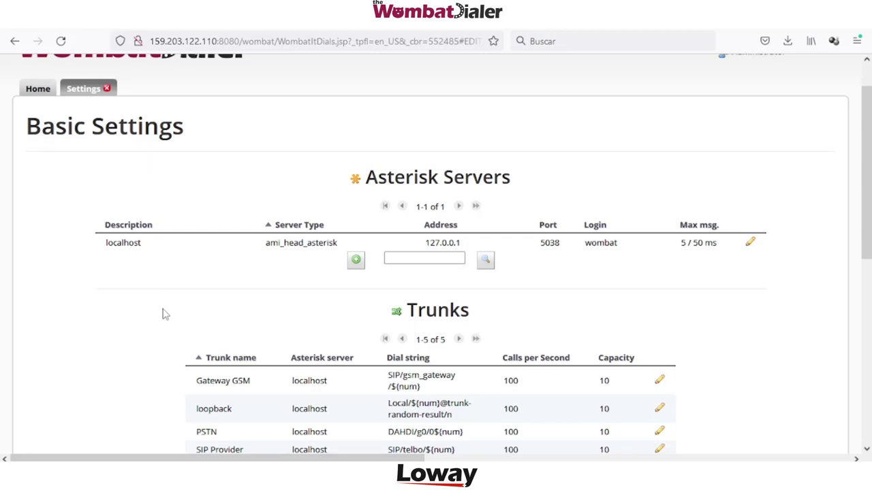
{"action": "scroll", "coordinate": [278, 257], "scroll_direction": "down", "scroll_amount": 5}
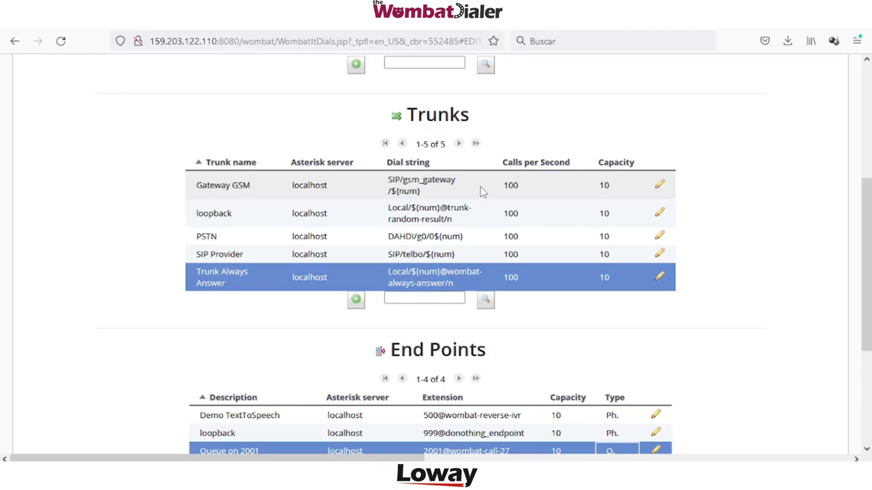
{"action": "left_click", "coordinate": [659, 184]}
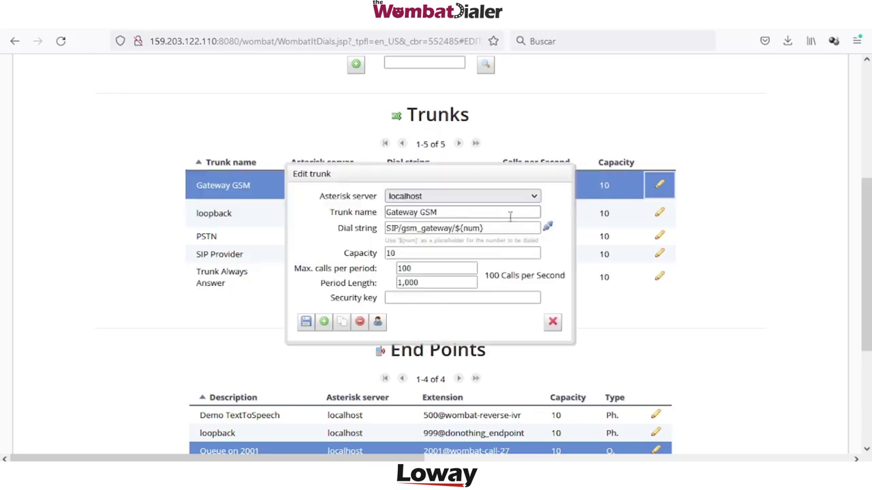
{"action": "left_click_drag", "start_coordinate": [341, 230], "coordinate": [377, 230]}
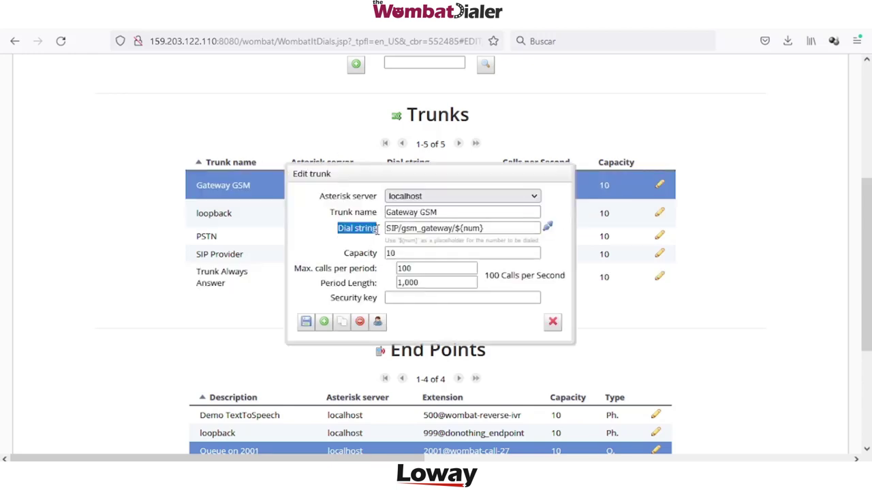
{"action": "left_click_drag", "start_coordinate": [483, 229], "coordinate": [386, 229]}
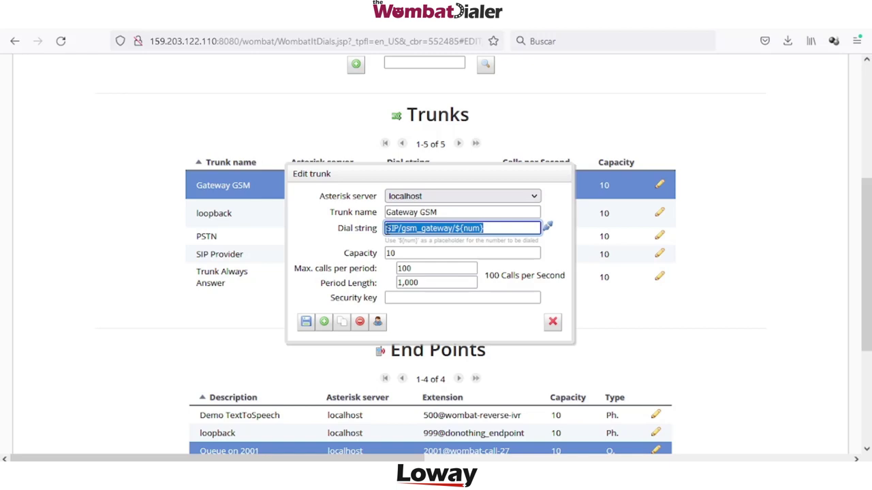
{"action": "left_click", "coordinate": [429, 227]}
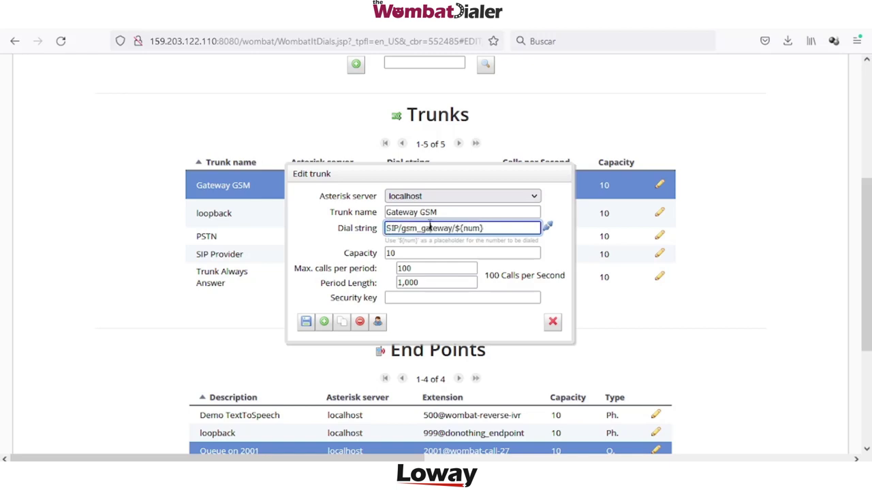
{"action": "left_click_drag", "start_coordinate": [386, 228], "coordinate": [402, 228]}
{"action": "left_click", "coordinate": [402, 228]}
{"action": "left_click_drag", "start_coordinate": [402, 228], "coordinate": [453, 229]}
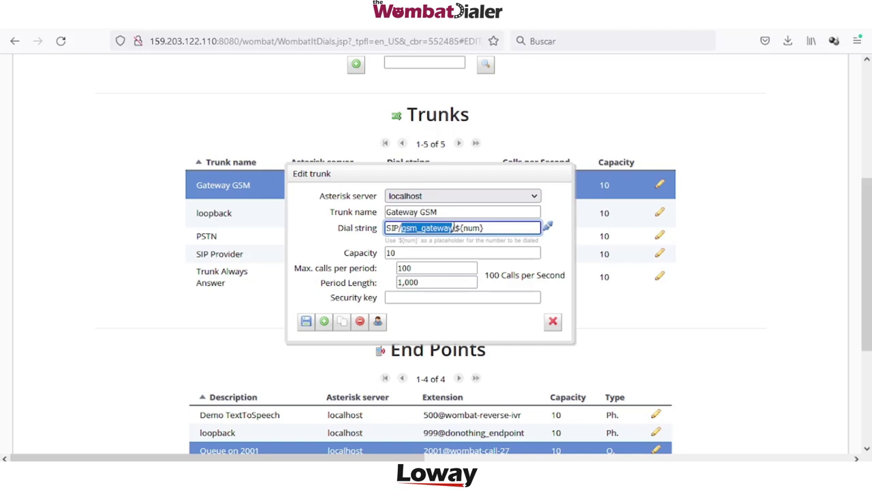
{"action": "left_click", "coordinate": [488, 228]}
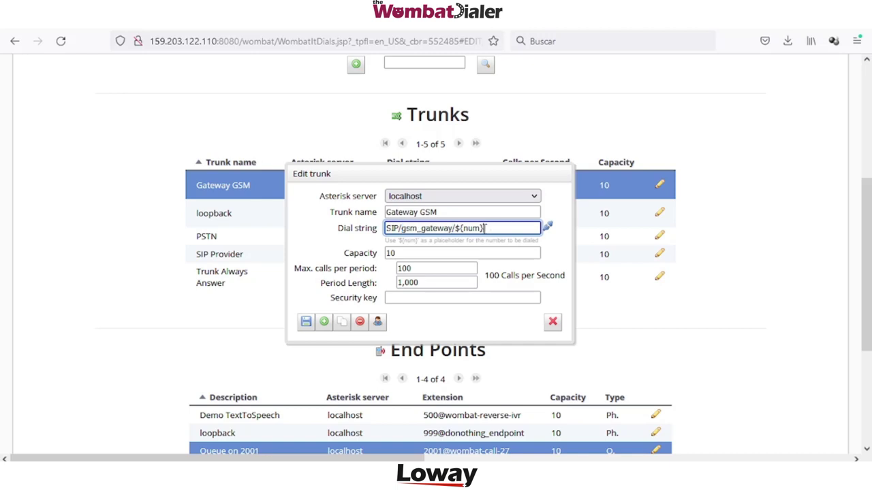
{"action": "left_click_drag", "start_coordinate": [454, 228], "coordinate": [497, 228]}
{"action": "left_click", "coordinate": [552, 322]}
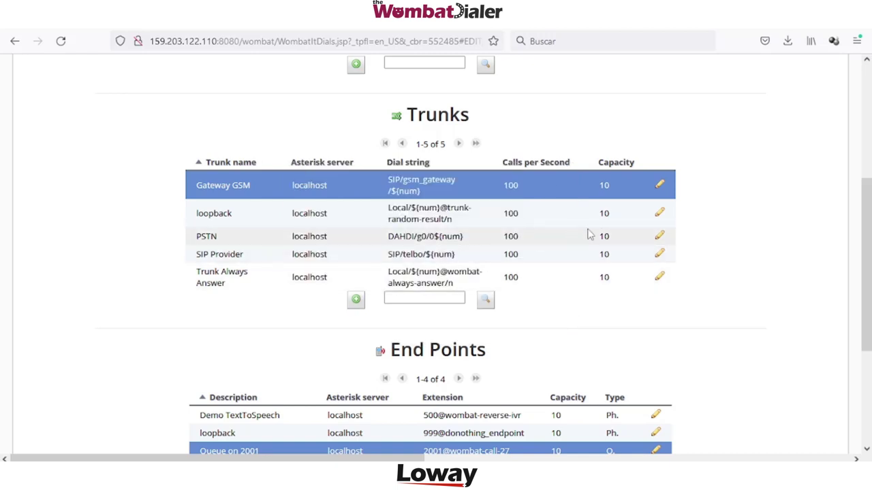
- Inspect the PSTN trunk's dial string, noting the g0 group and 0 prefix, then close it
{"action": "left_click", "coordinate": [659, 235]}
{"action": "left_click", "coordinate": [393, 228]}
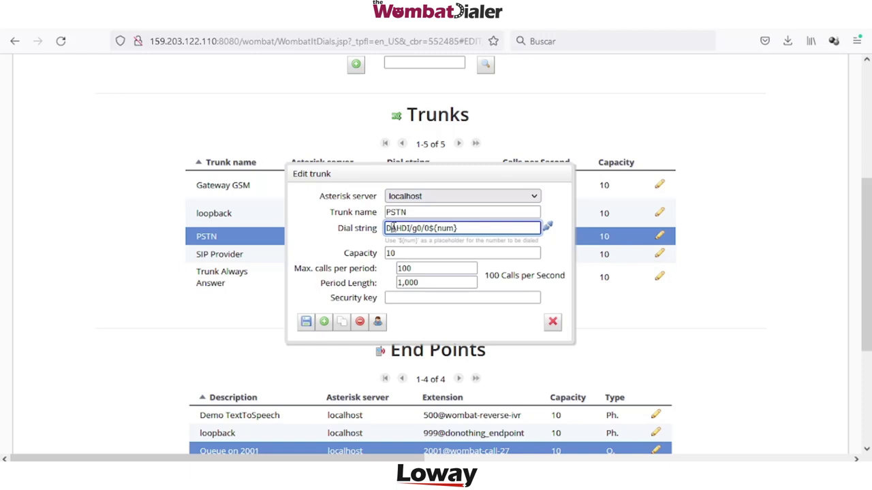
{"action": "left_click_drag", "start_coordinate": [412, 228], "coordinate": [423, 228]}
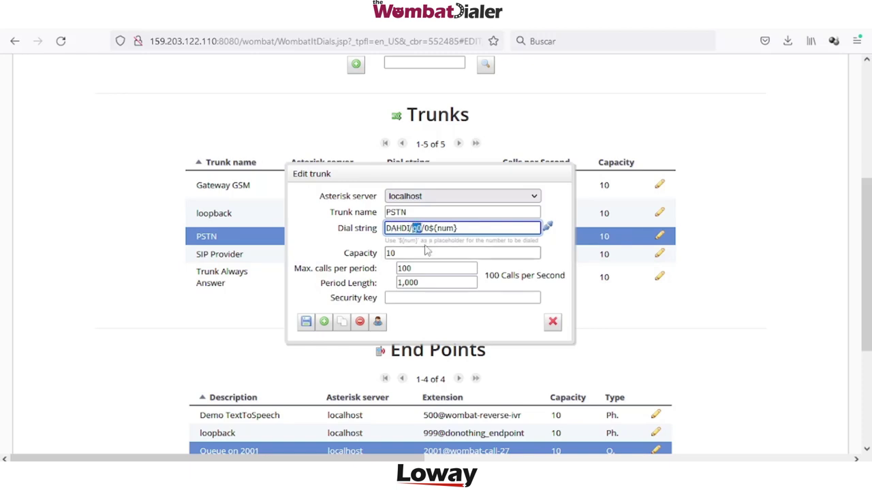
{"action": "double_click", "coordinate": [426, 228]}
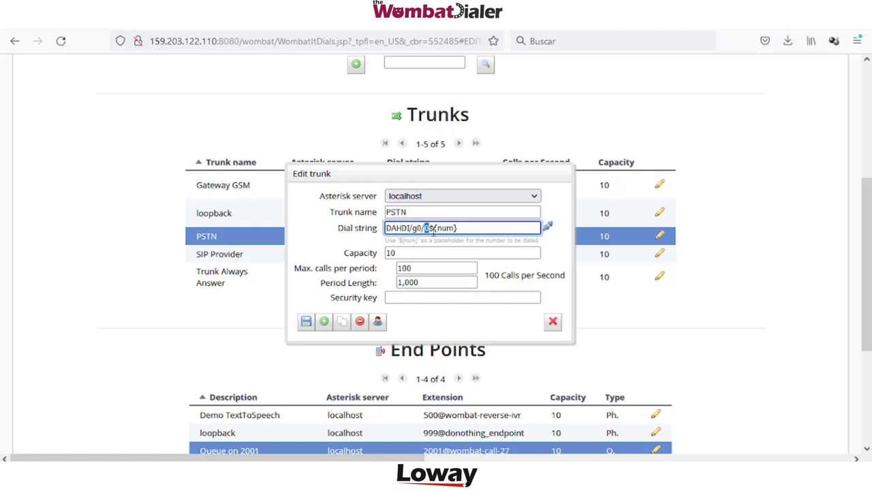
{"action": "left_click", "coordinate": [464, 230]}
{"action": "left_click", "coordinate": [553, 323]}
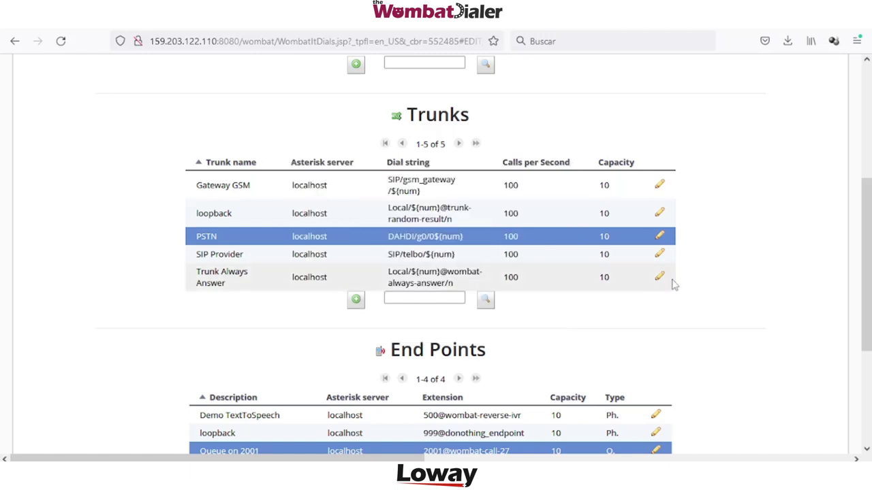
{"action": "left_click", "coordinate": [659, 276]}
{"action": "left_click", "coordinate": [440, 232]}
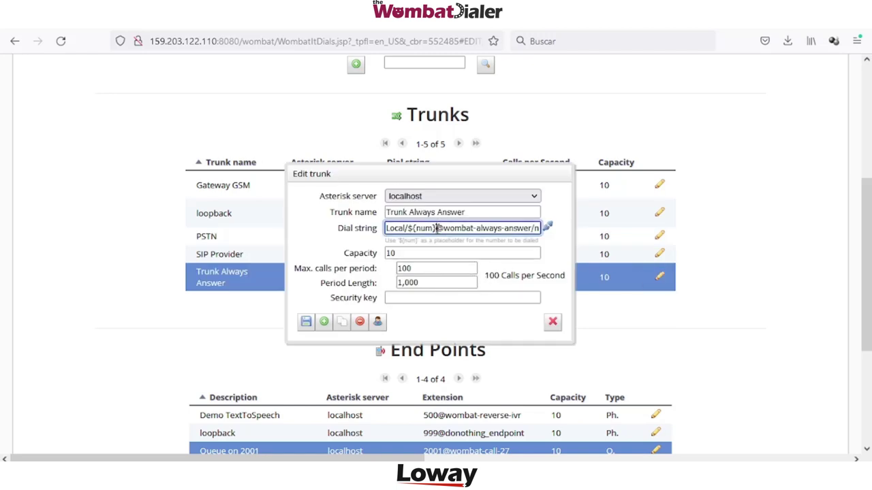
{"action": "left_click_drag", "start_coordinate": [385, 228], "coordinate": [407, 230]}
{"action": "left_click", "coordinate": [421, 229]}
{"action": "left_click_drag", "start_coordinate": [407, 229], "coordinate": [437, 229]}
{"action": "left_click_drag", "start_coordinate": [443, 229], "coordinate": [535, 230]}
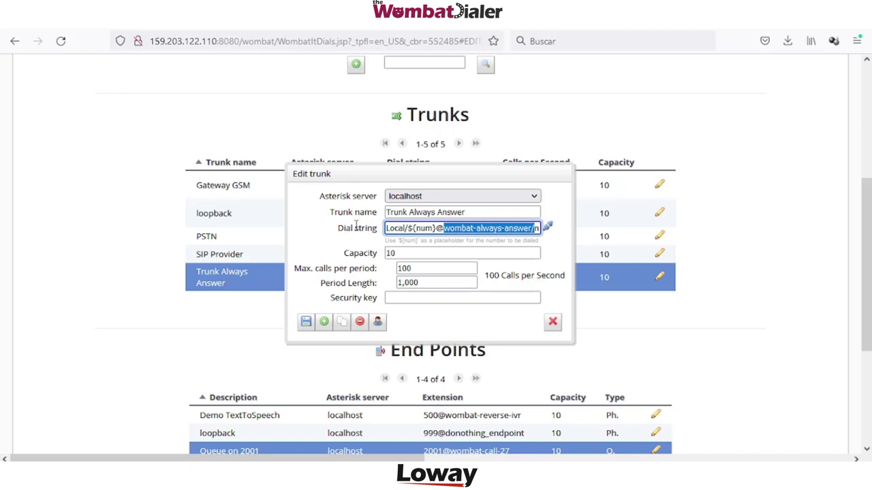
{"action": "left_click", "coordinate": [552, 322]}
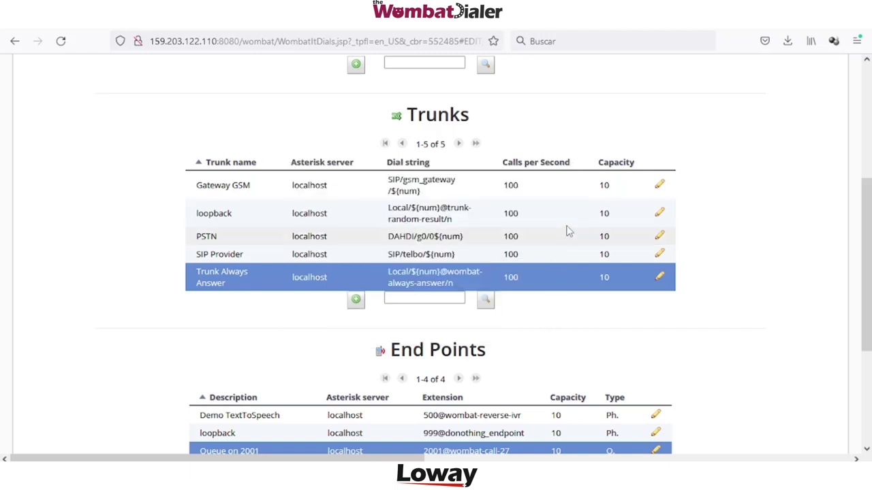
- Scroll down Basic Settings past the five-trunk Trunks table toward End Points
{"action": "scroll", "coordinate": [569, 231], "scroll_direction": "down", "scroll_amount": 3}
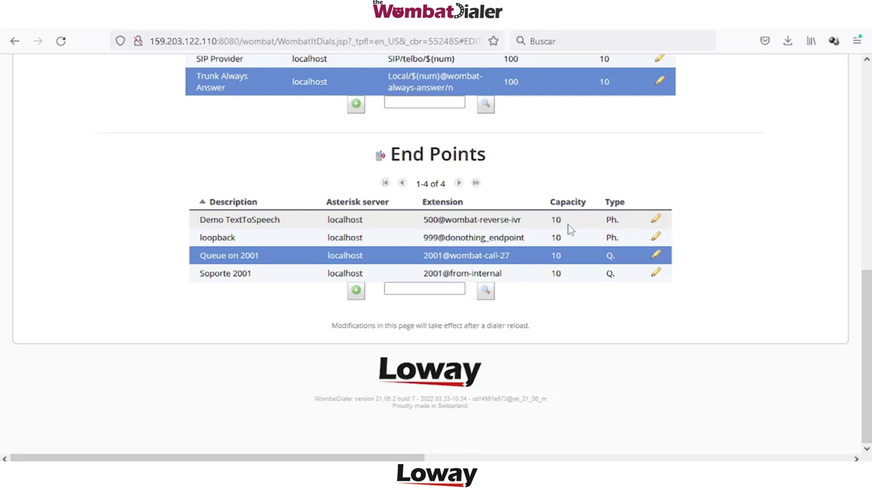
{"action": "left_click", "coordinate": [656, 219]}
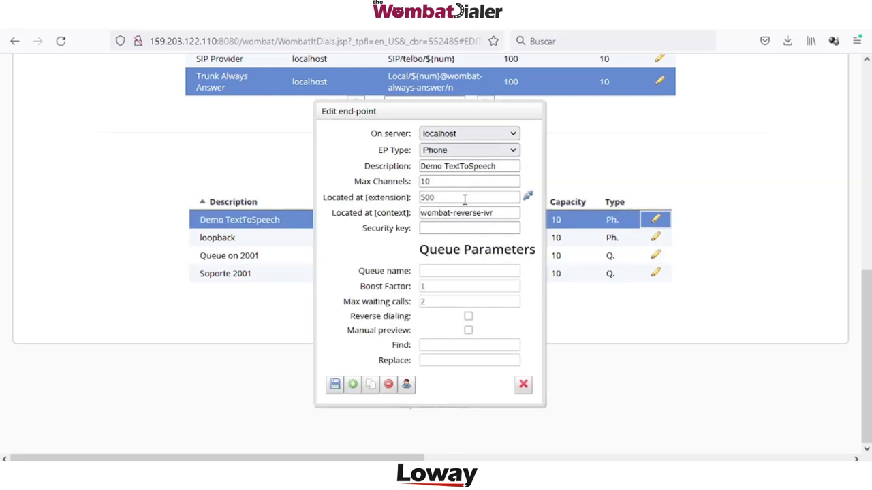
{"action": "left_click_drag", "start_coordinate": [384, 134], "coordinate": [397, 244]}
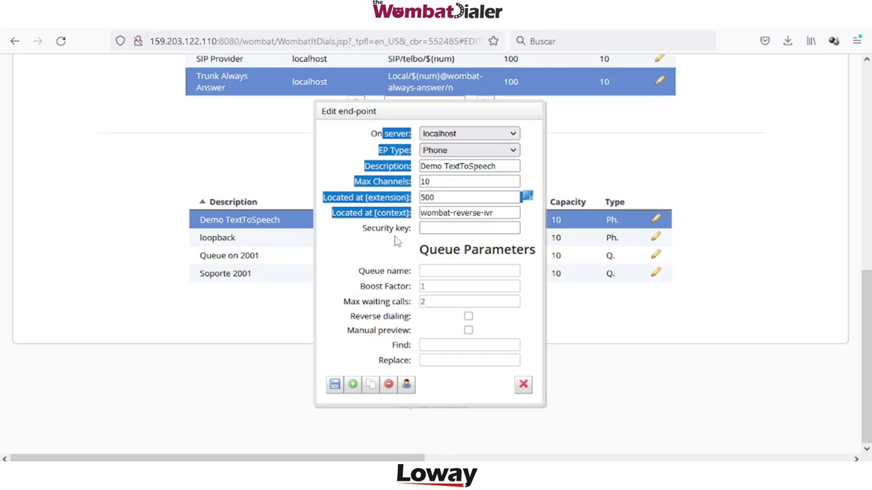
{"action": "left_click", "coordinate": [395, 227]}
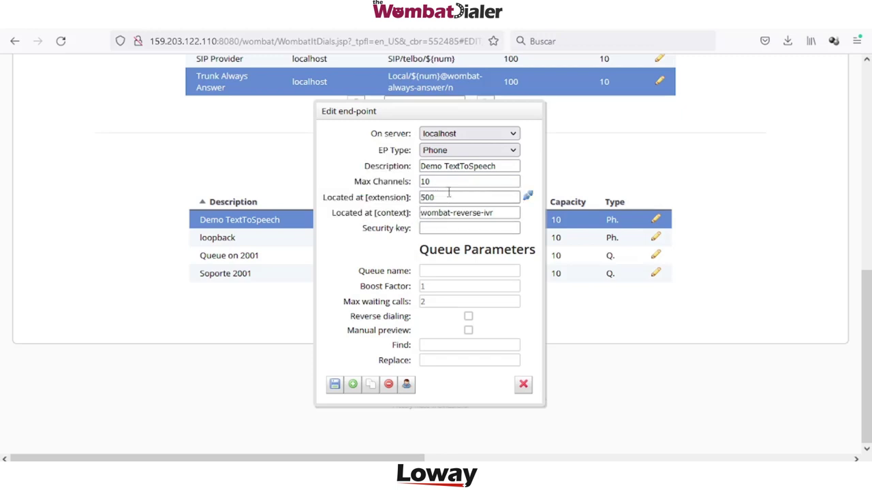
{"action": "left_click_drag", "start_coordinate": [517, 166], "coordinate": [418, 167]}
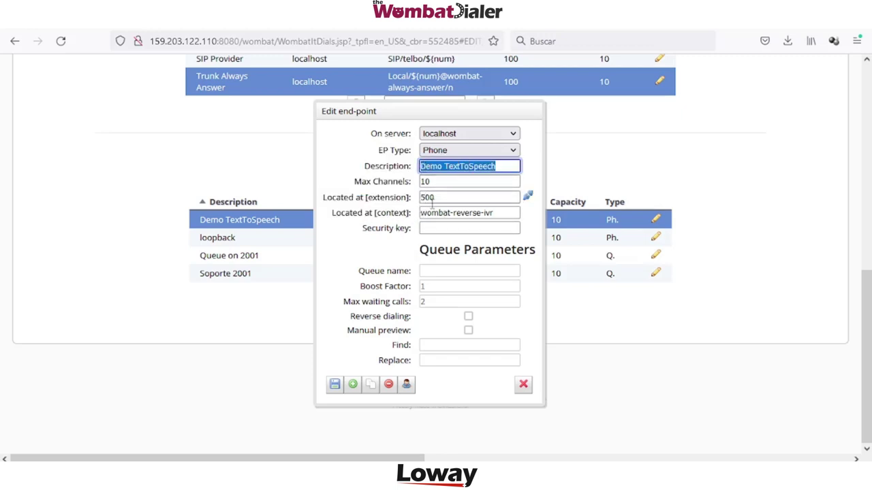
{"action": "double_click", "coordinate": [440, 197]}
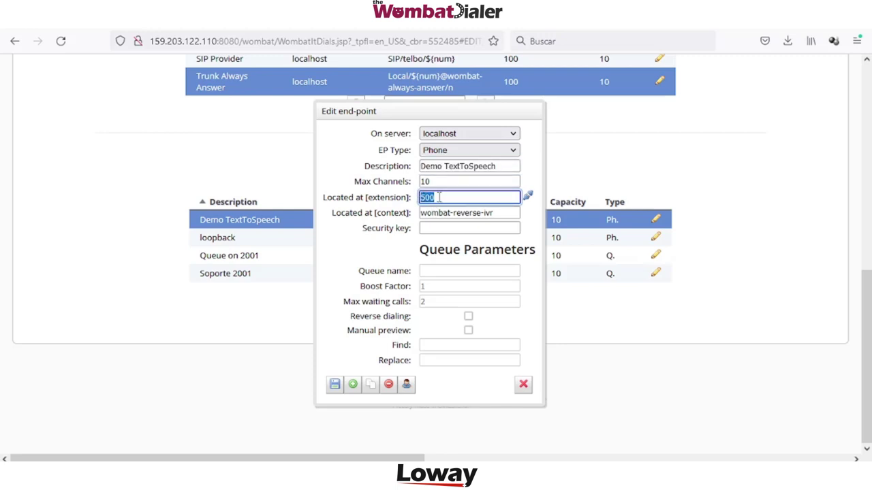
{"action": "left_click_drag", "start_coordinate": [516, 212], "coordinate": [420, 216]}
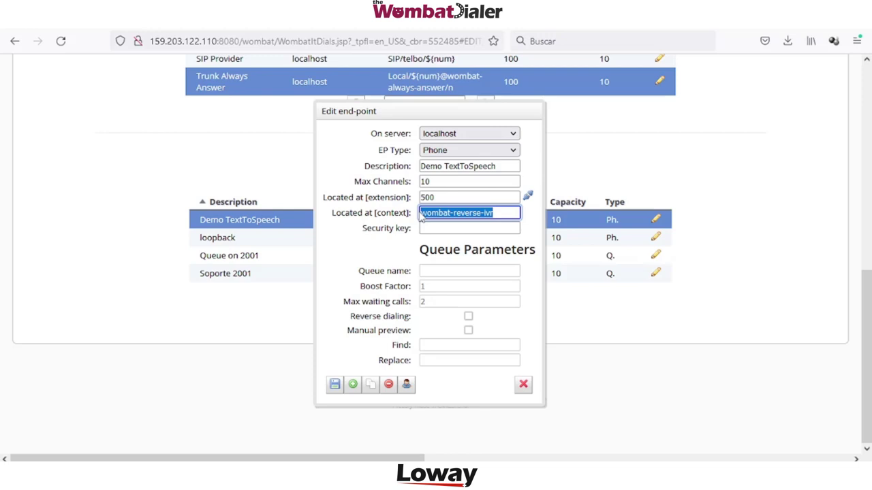
{"action": "left_click", "coordinate": [524, 384]}
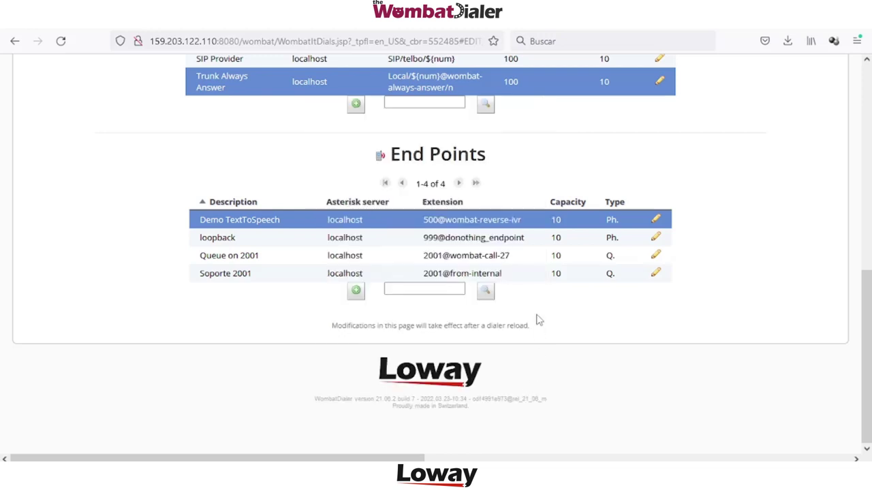
- Open the Soporte 2001 end point and review its queue 2001@from-internal parameters
{"action": "left_click", "coordinate": [656, 273]}
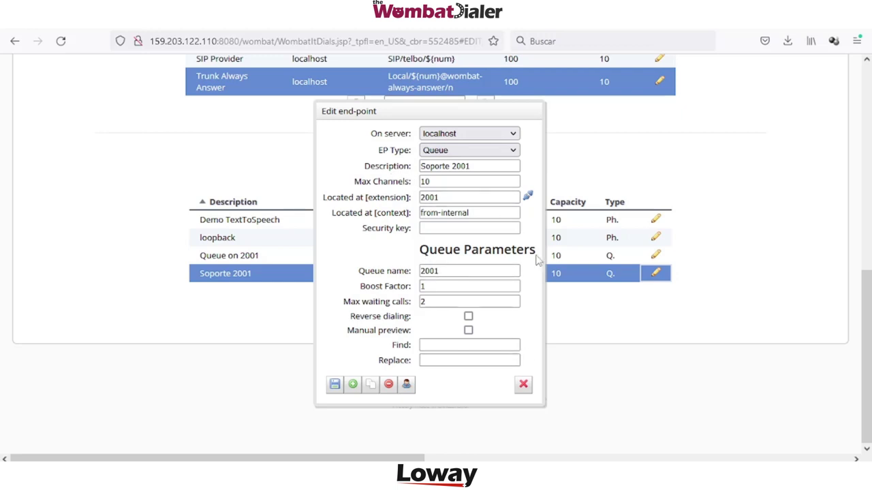
{"action": "left_click_drag", "start_coordinate": [366, 197], "coordinate": [412, 213]}
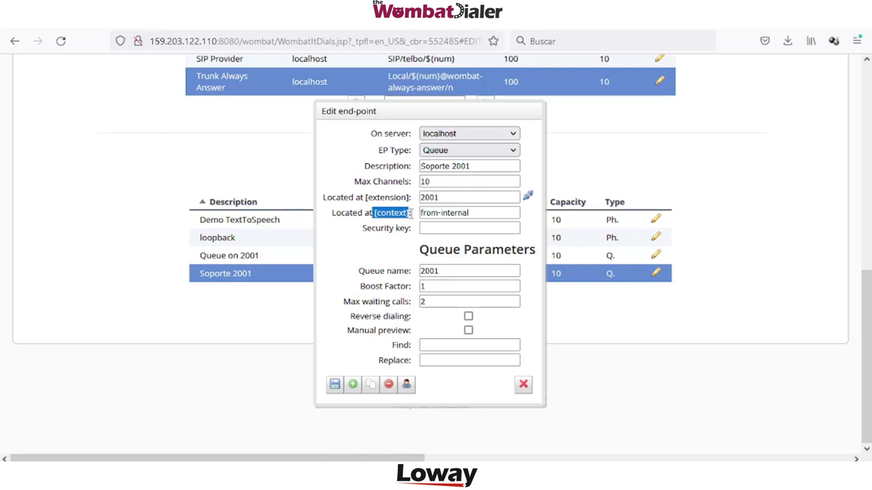
{"action": "left_click_drag", "start_coordinate": [419, 249], "coordinate": [526, 251]}
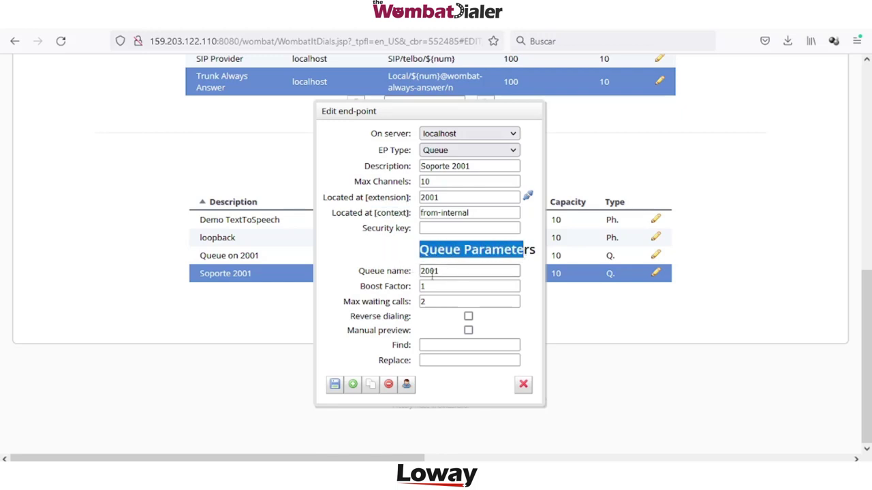
{"action": "left_click_drag", "start_coordinate": [369, 271], "coordinate": [406, 273]}
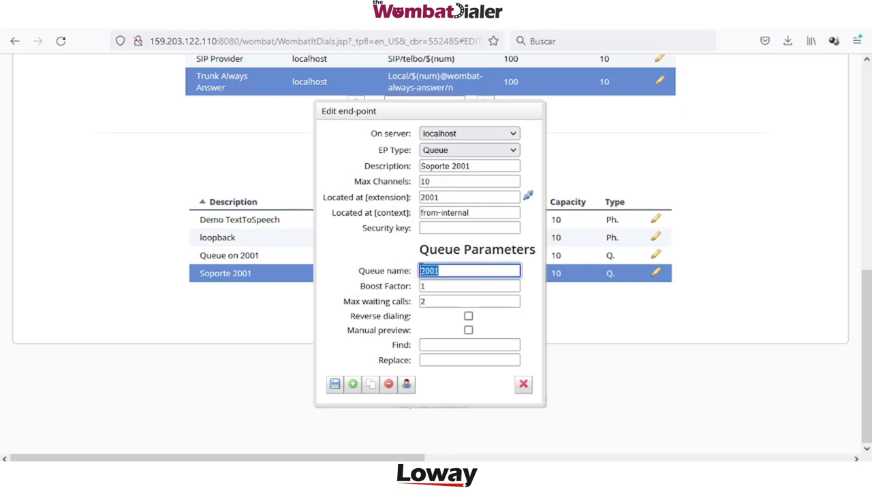
- Note Boost Factor 1, then enable Reverse dialing and Manual preview for Soporte 2001
{"action": "left_click", "coordinate": [381, 266]}
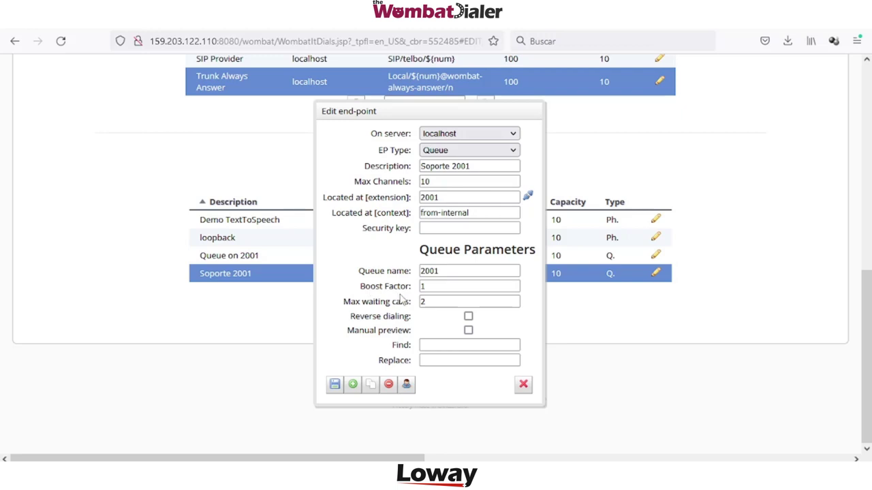
{"action": "left_click", "coordinate": [427, 286]}
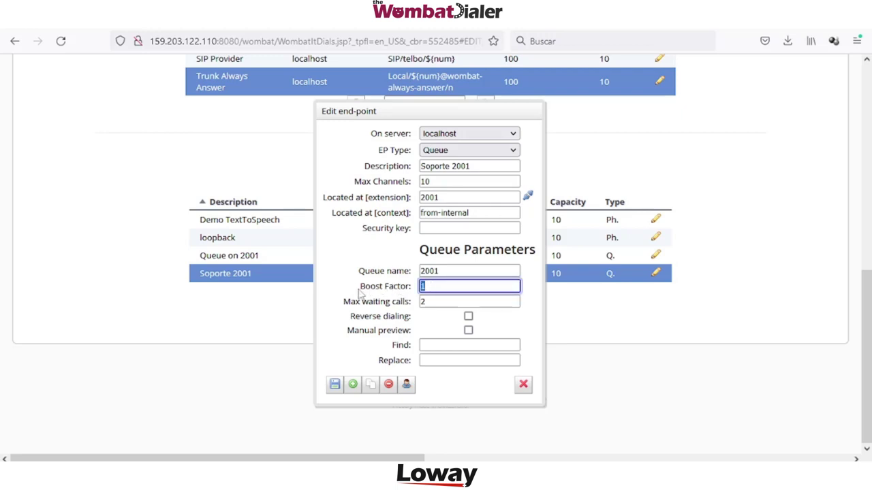
{"action": "left_click_drag", "start_coordinate": [360, 287], "coordinate": [410, 289]}
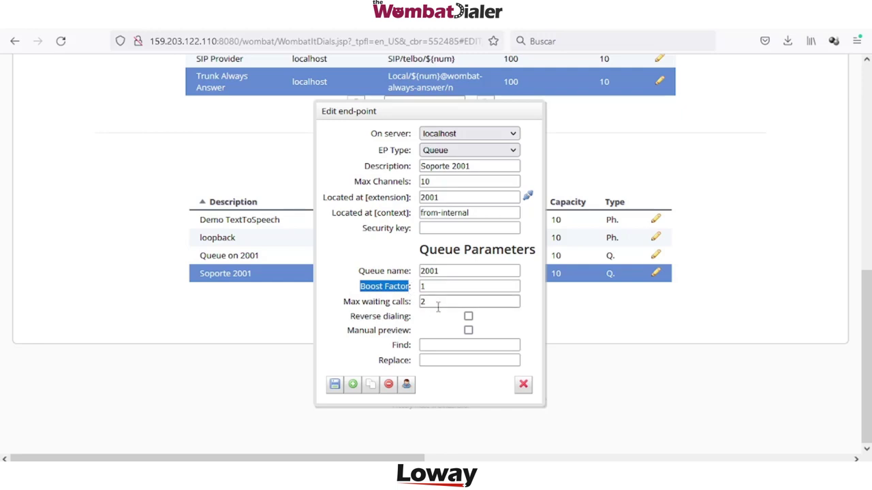
{"action": "left_click", "coordinate": [467, 316]}
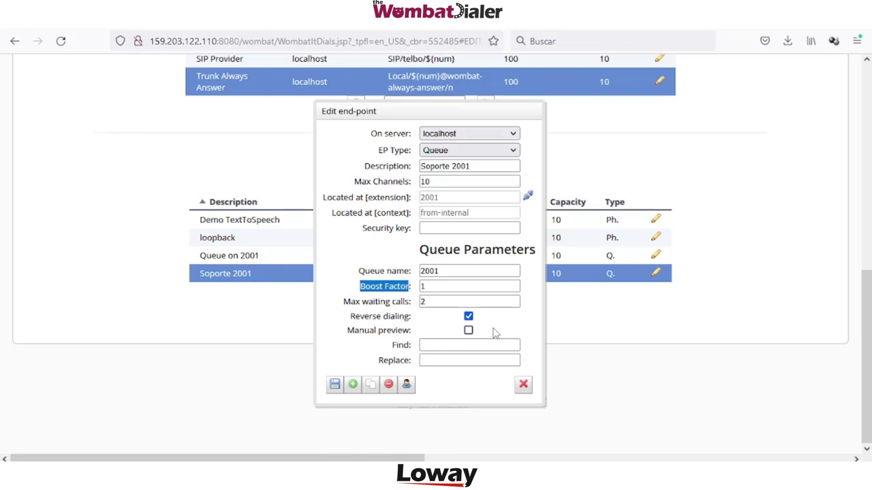
{"action": "left_click", "coordinate": [468, 331]}
- Close the Soporte 2001 end-point dialog and return to the top of Basic Settings
{"action": "left_click", "coordinate": [523, 385]}
{"action": "scroll", "coordinate": [566, 343], "scroll_direction": "up", "scroll_amount": 6}
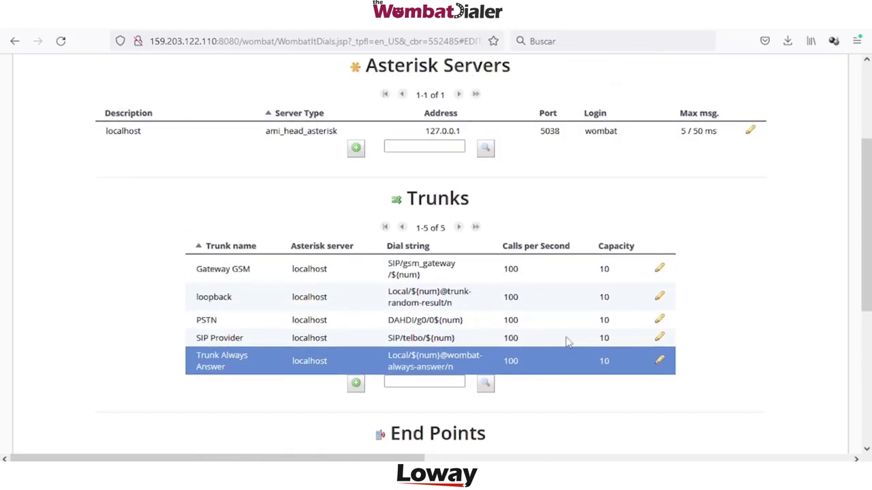